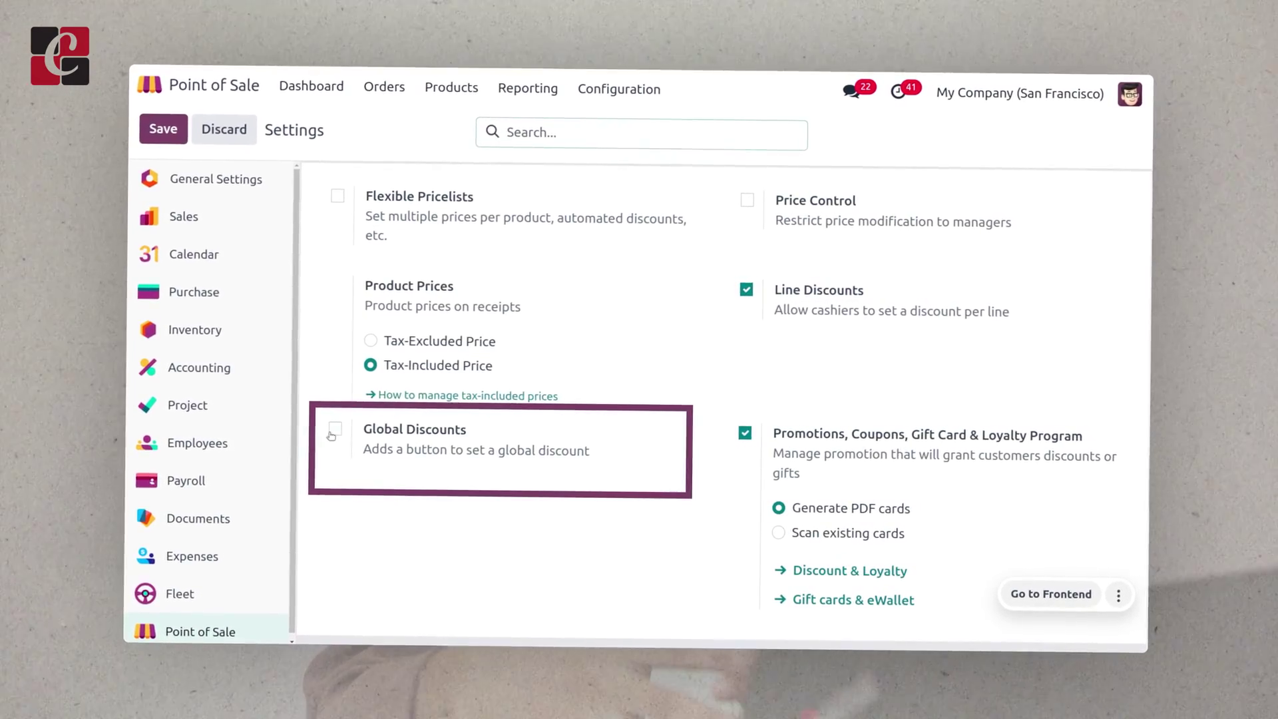
# Step: Tick the Global Discounts option in the point of sale settings
pyautogui.click(333, 432)
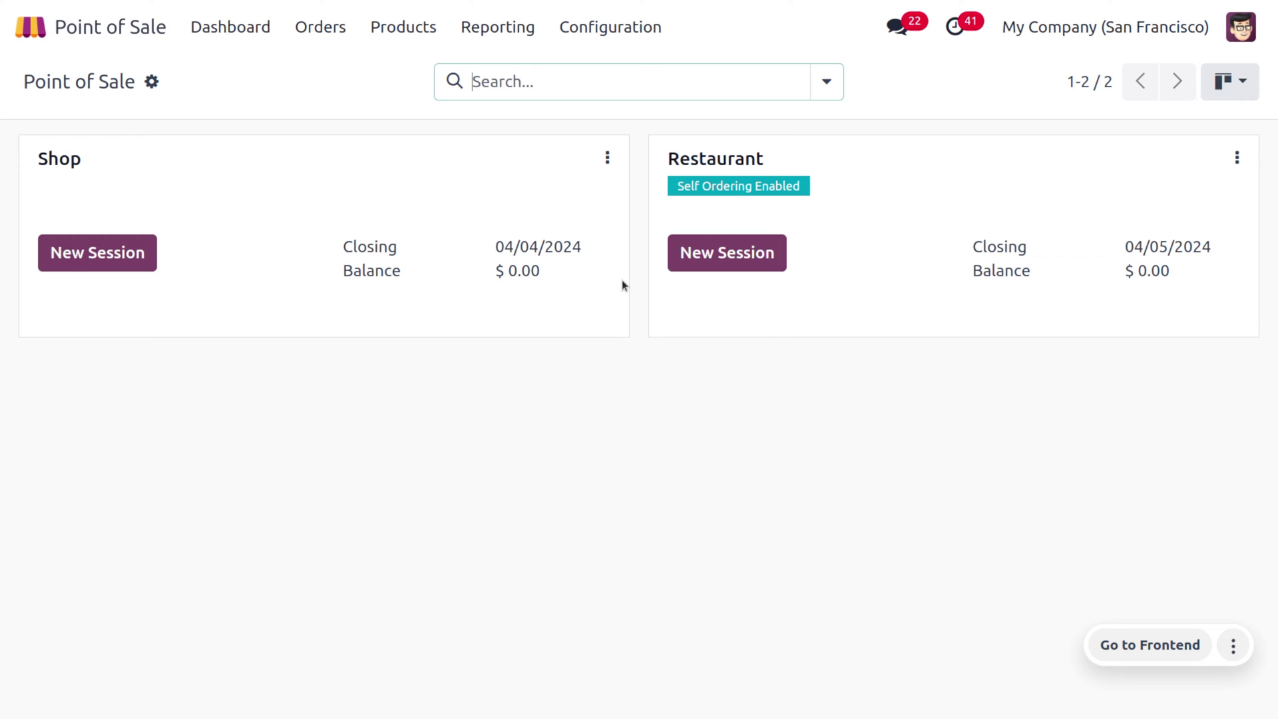
# Step: Go to Configuration > Settings and scroll down to the Pricing section's Global Discounts option
pyautogui.click(607, 27)
pyautogui.click(619, 68)
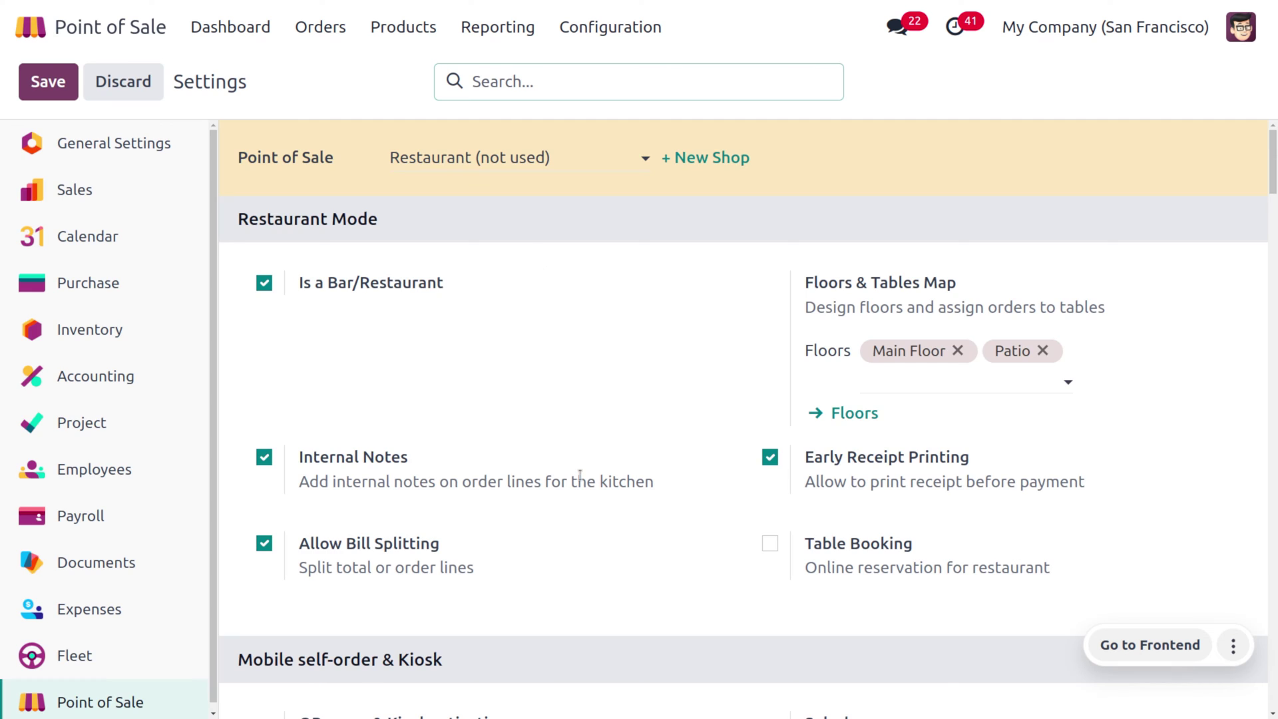
pyautogui.scroll(-15, 580, 474)
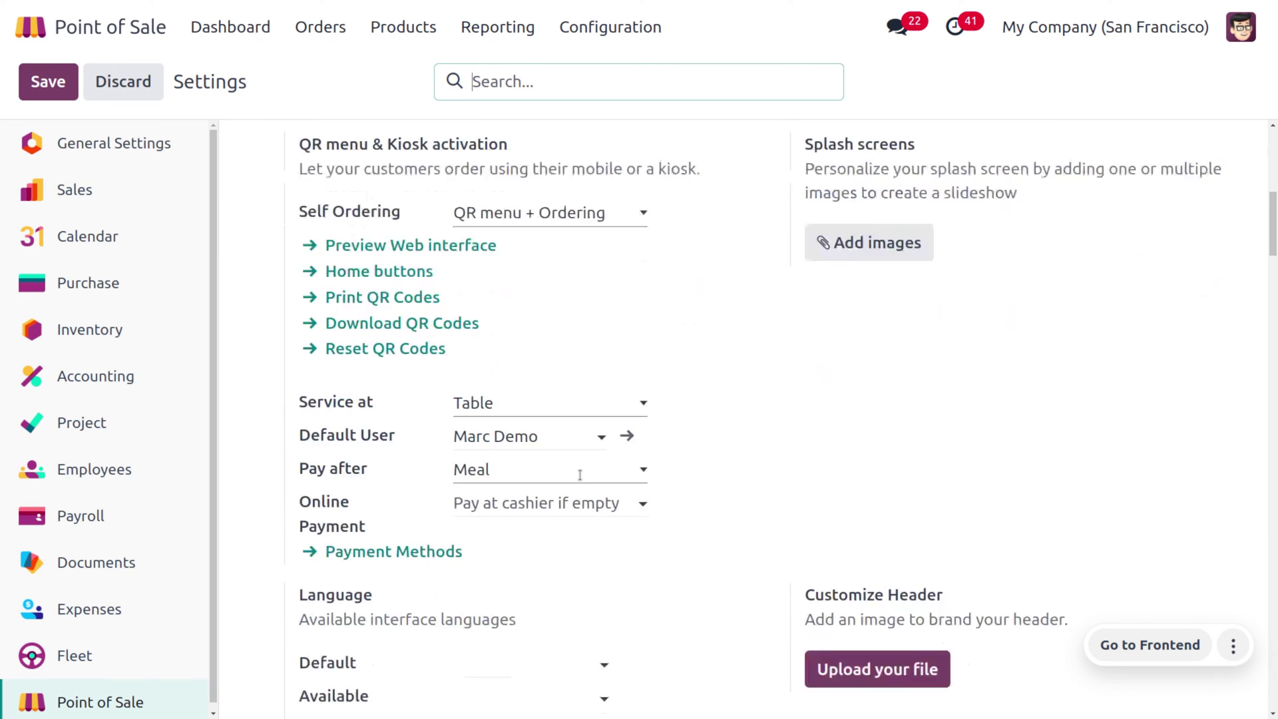
pyautogui.scroll(-15, 581, 474)
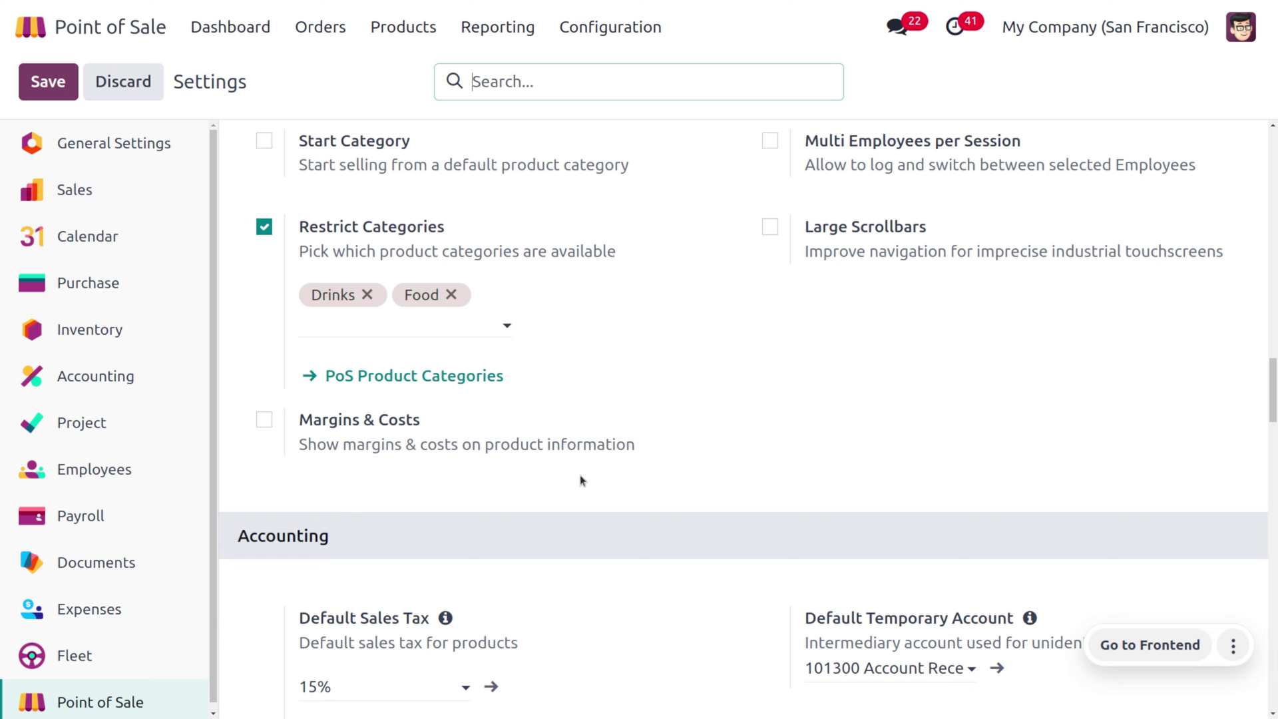
pyautogui.scroll(-3, 580, 474)
pyautogui.scroll(-7, 581, 474)
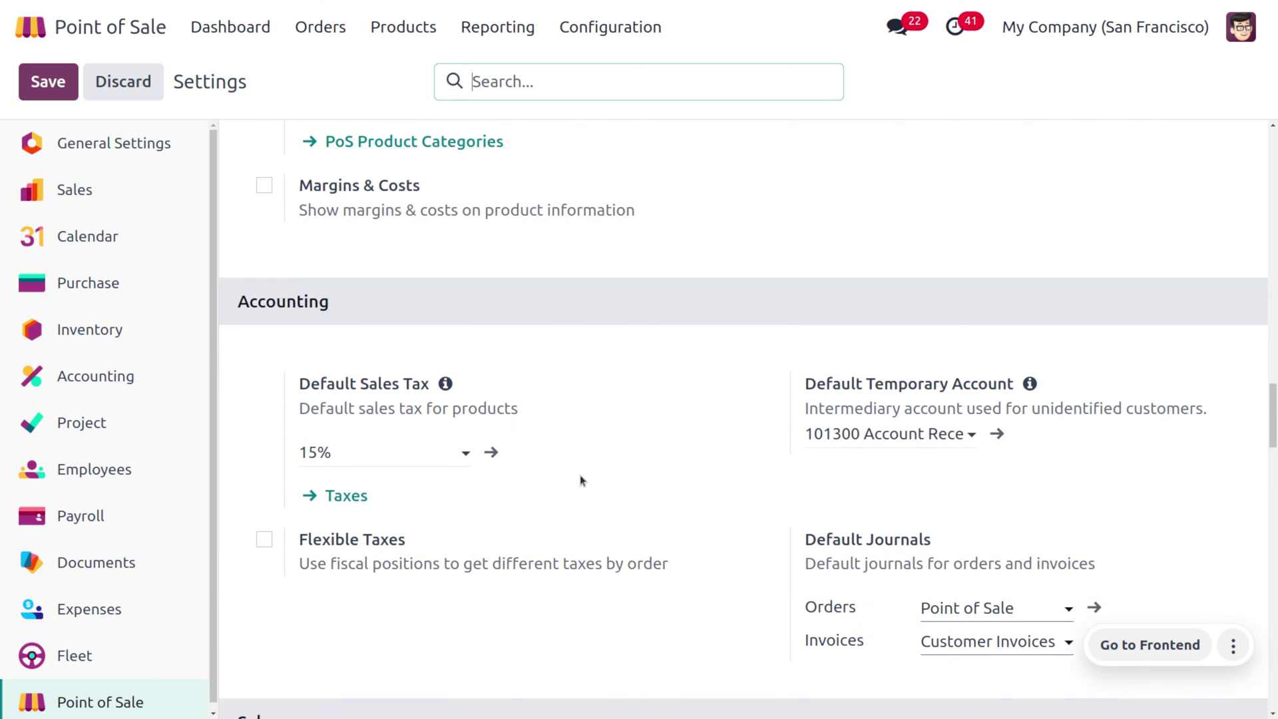
pyautogui.scroll(-6, 580, 474)
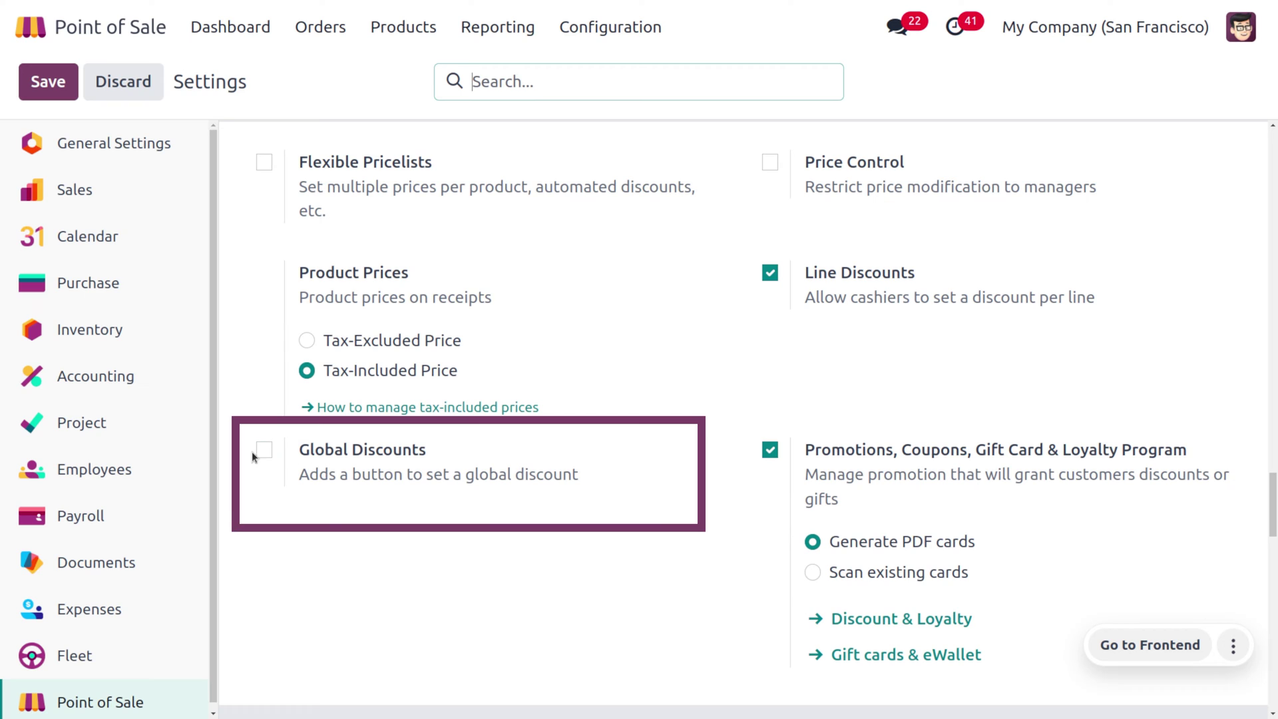
# Step: Enable and save Global Discounts, confirming it uses the [DISC] Discount product at 10.00%
pyautogui.click(263, 450)
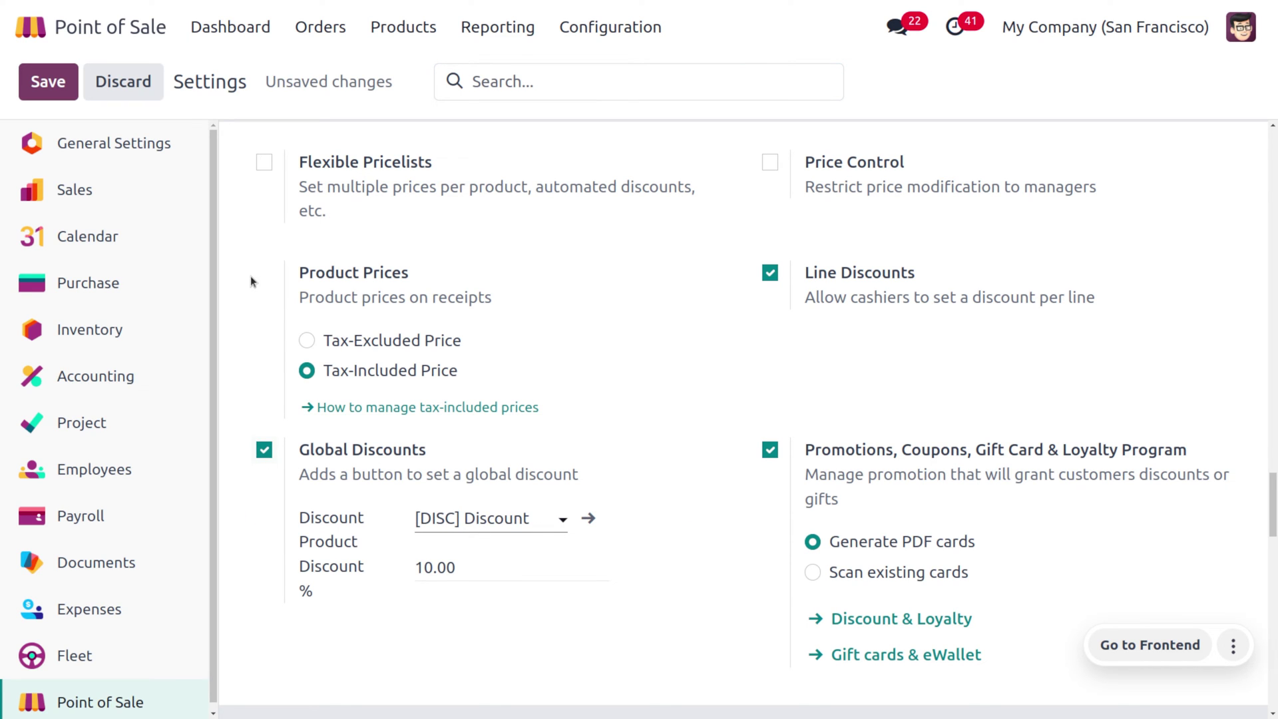
pyautogui.click(48, 81)
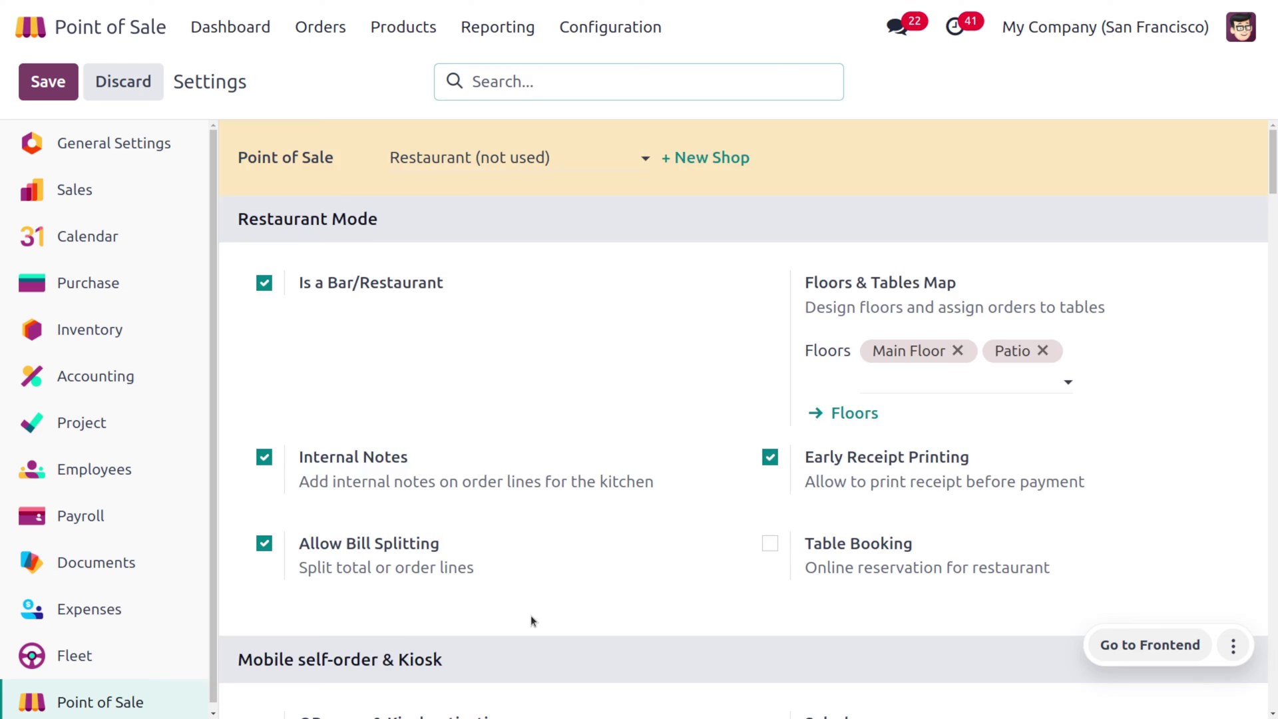
pyautogui.scroll(-15, 530, 615)
pyautogui.scroll(-10, 530, 615)
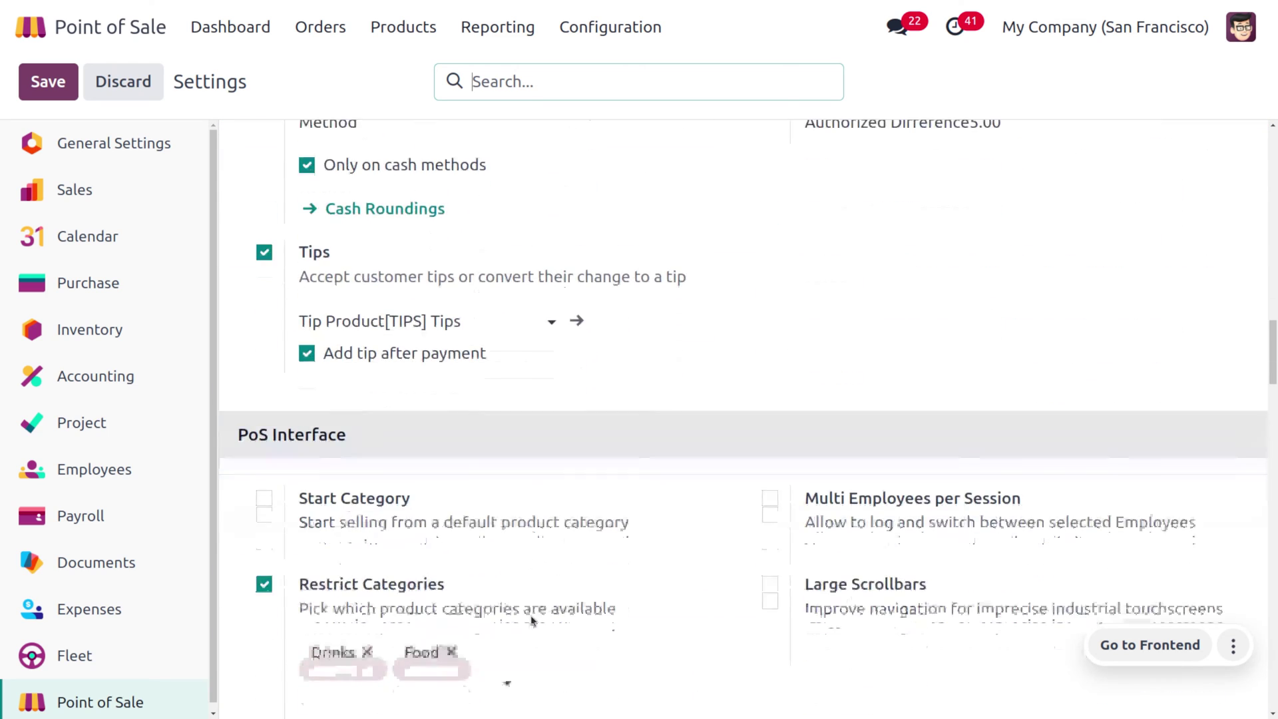
pyautogui.scroll(-12, 532, 620)
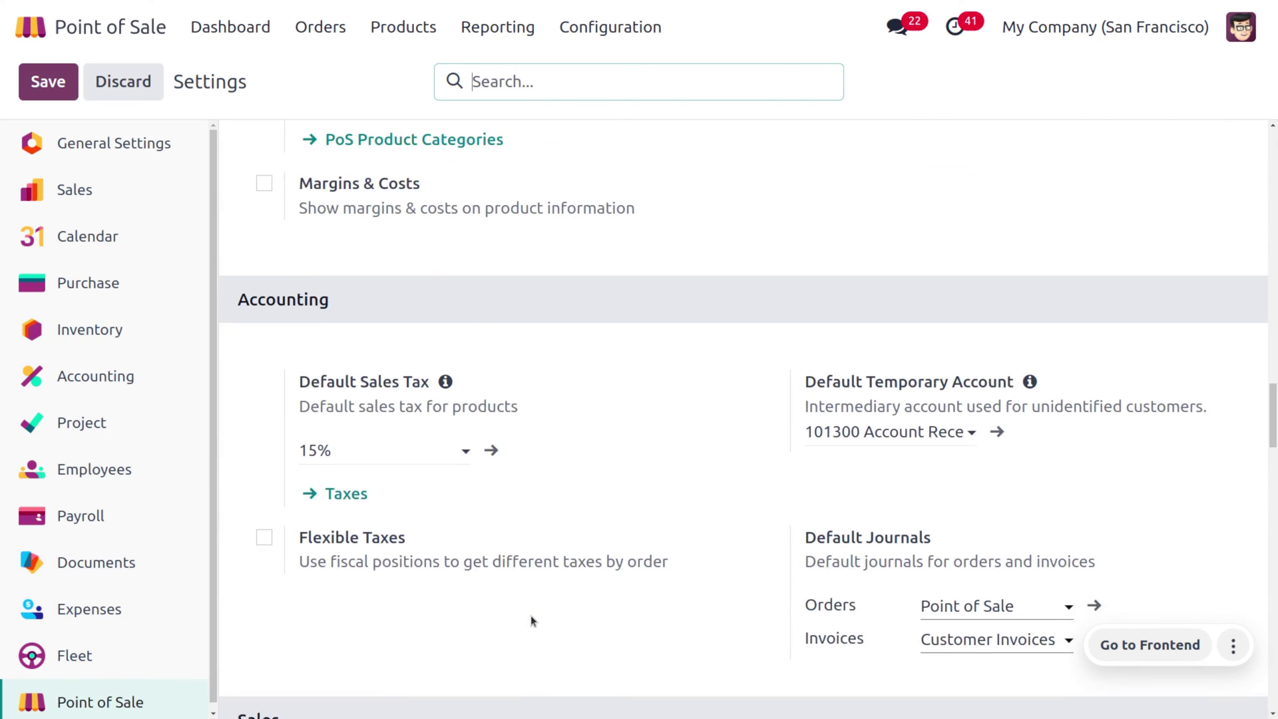
pyautogui.scroll(-3, 531, 621)
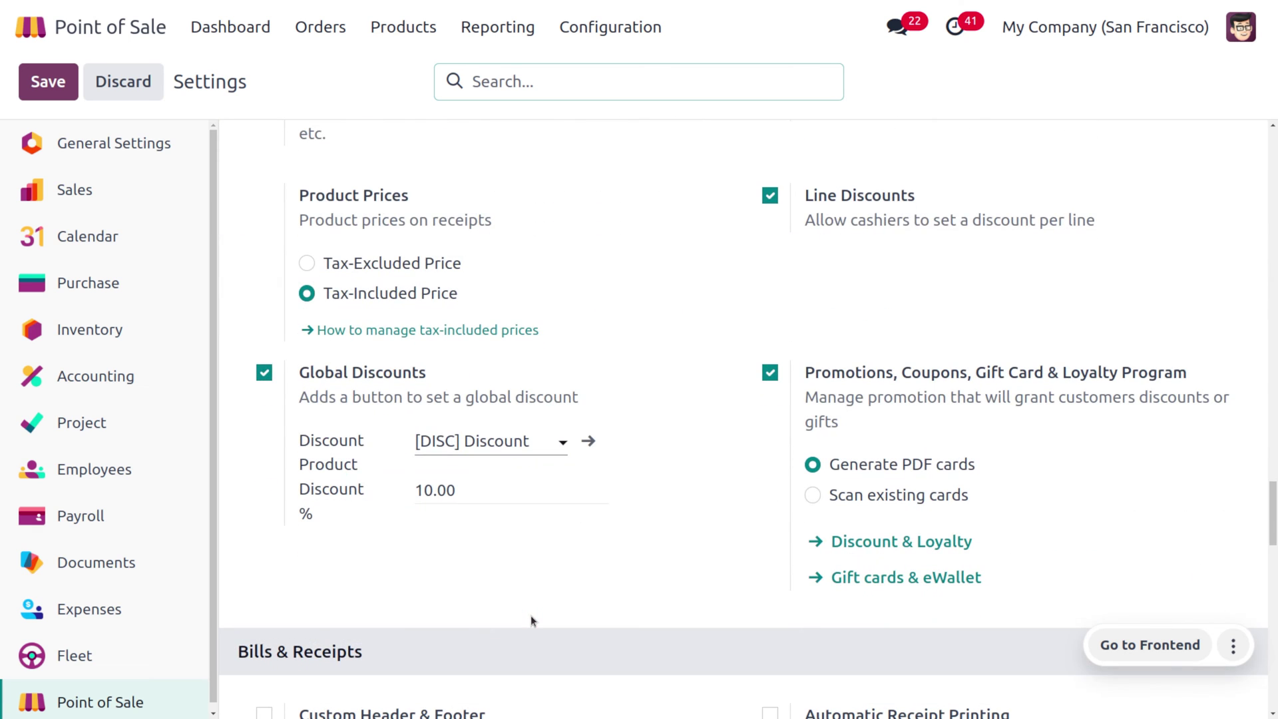
# Step: Inspect the [DISC] Discount product's details
pyautogui.click(588, 442)
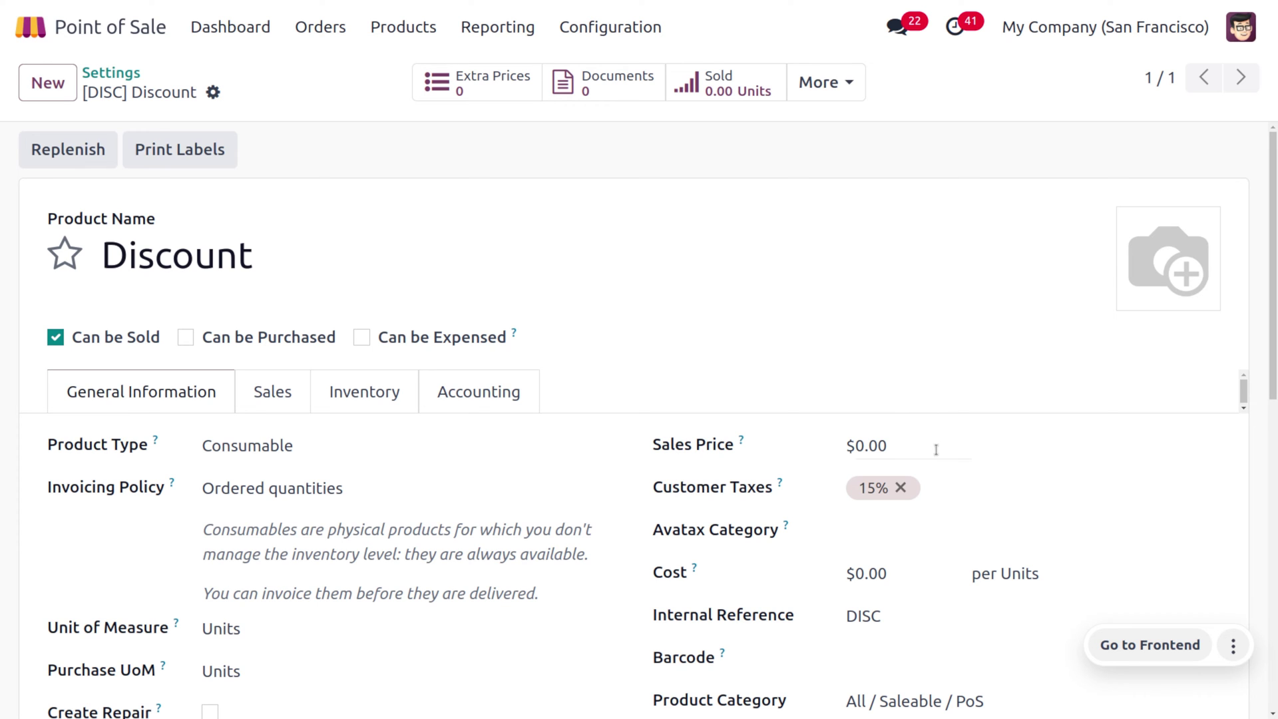
pyautogui.scroll(-2, 577, 638)
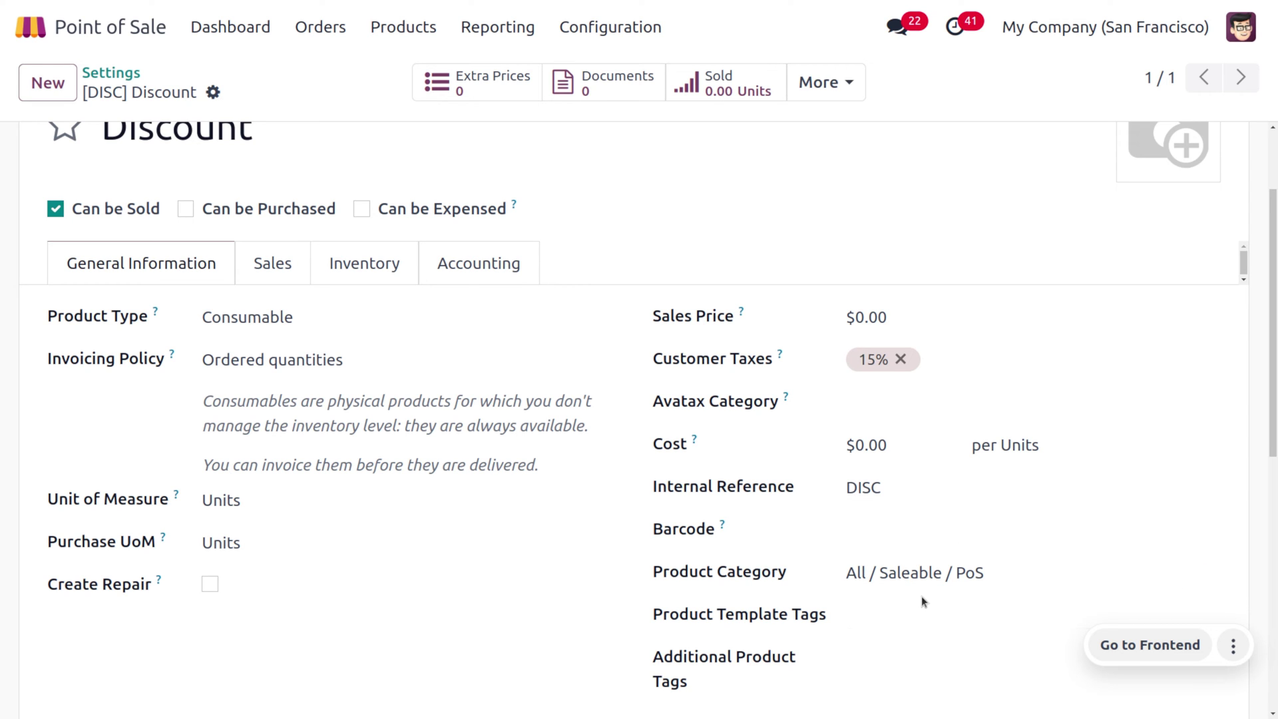
pyautogui.scroll(2, 626, 448)
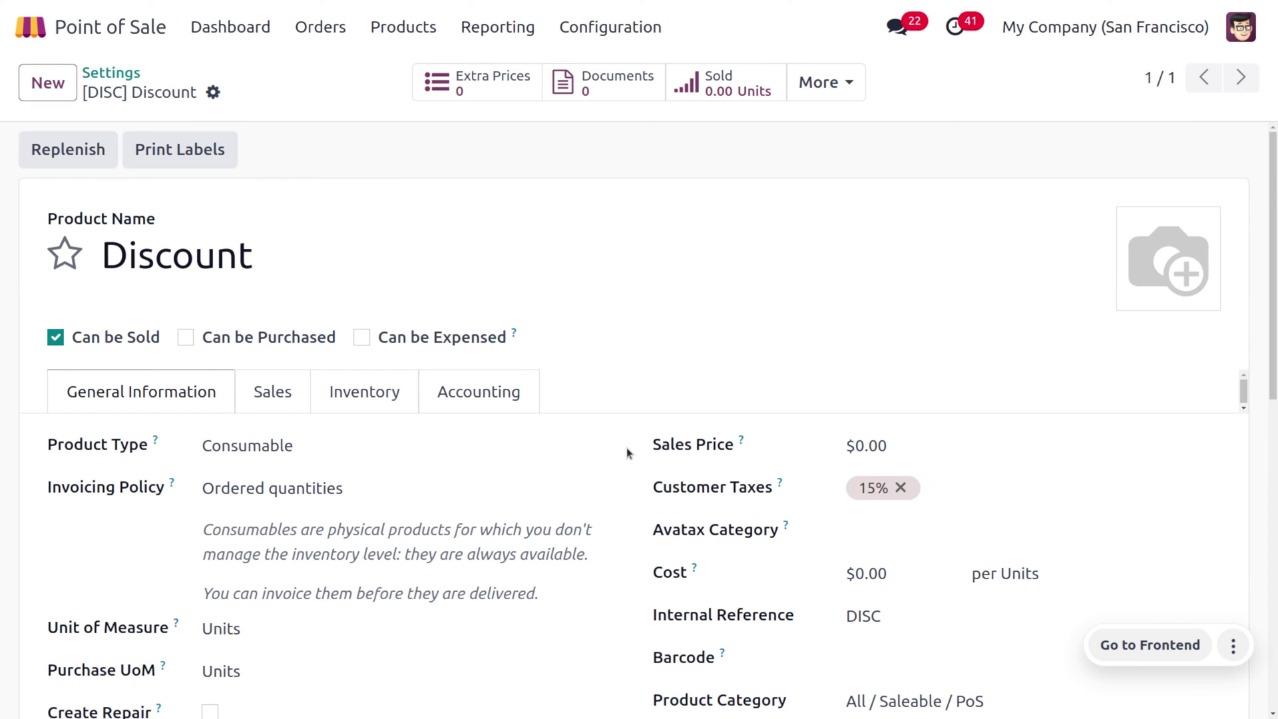
# Step: Return to the point of sale settings and review Restrict Categories set to Drinks and Food
pyautogui.click(110, 73)
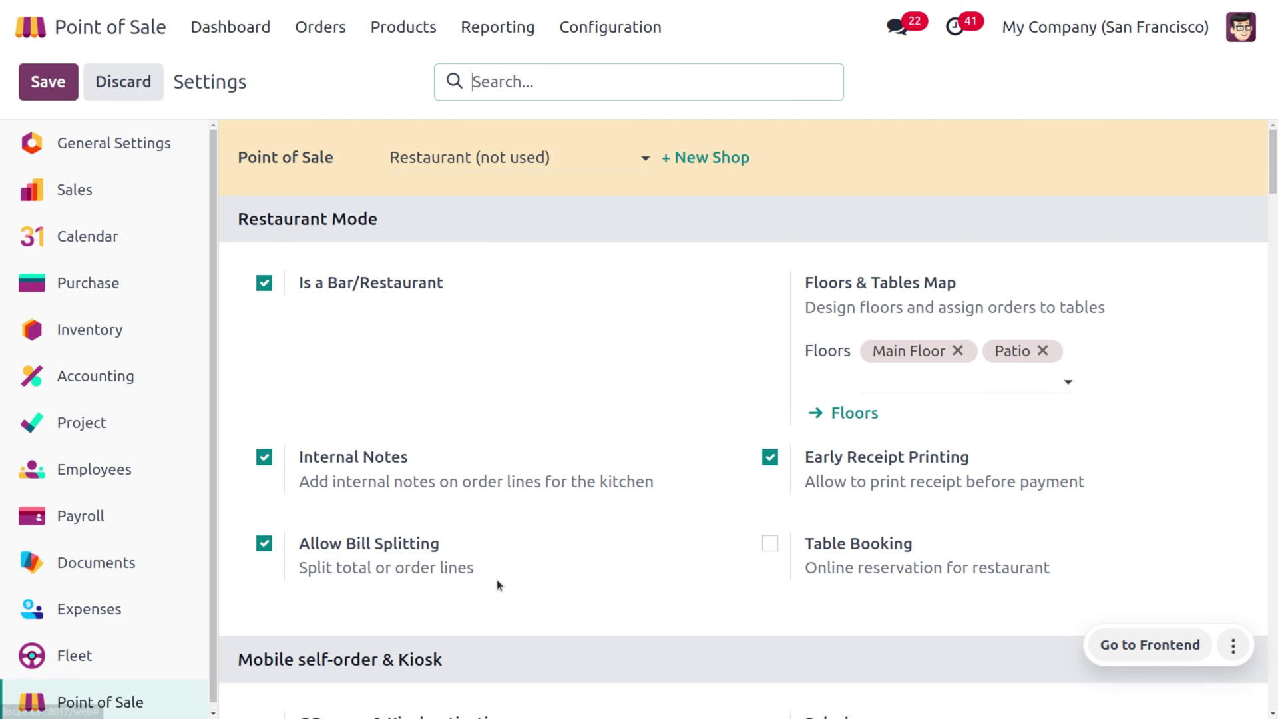
pyautogui.scroll(-10, 497, 579)
pyautogui.scroll(-6, 491, 580)
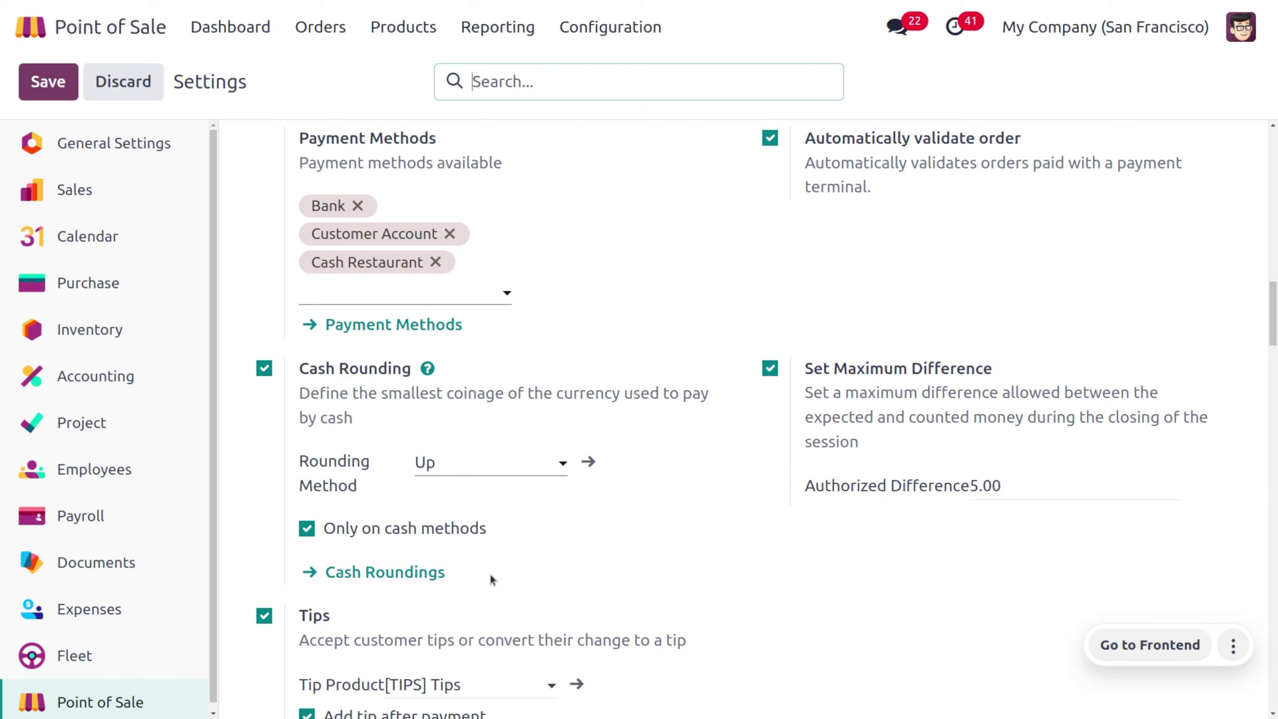
pyautogui.scroll(1, 490, 574)
pyautogui.scroll(-6, 490, 573)
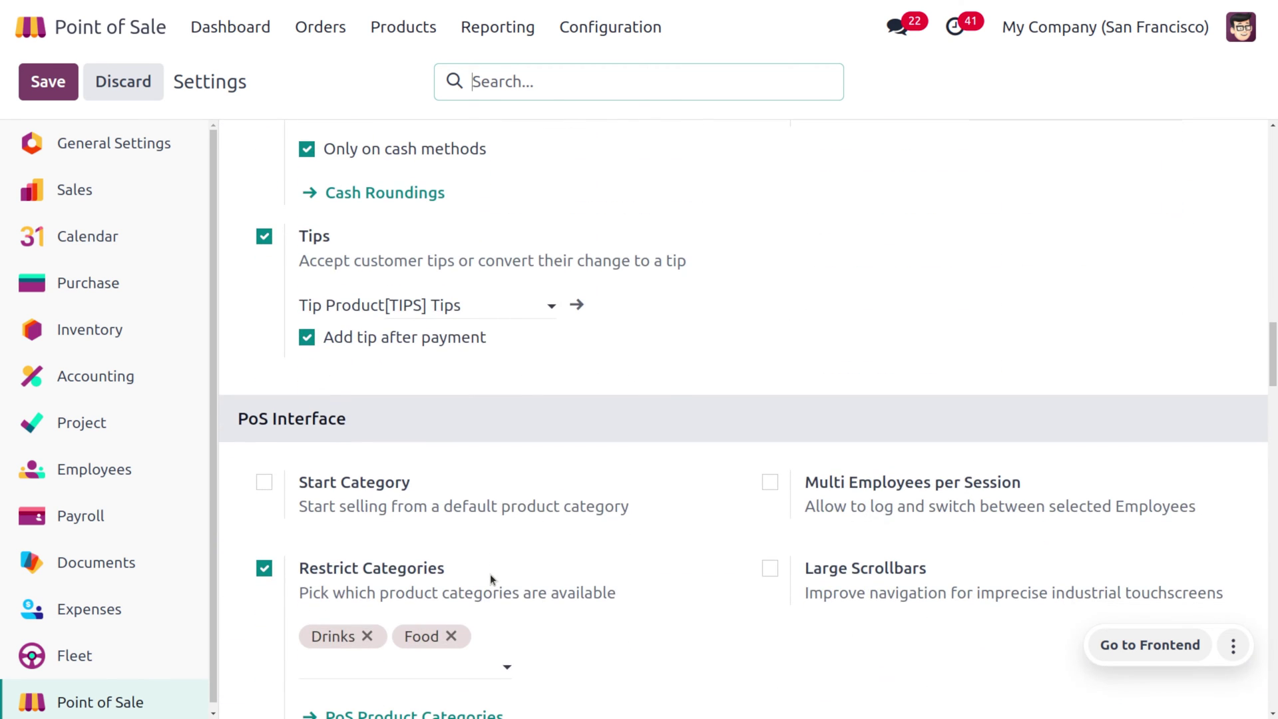
pyautogui.scroll(-2, 490, 574)
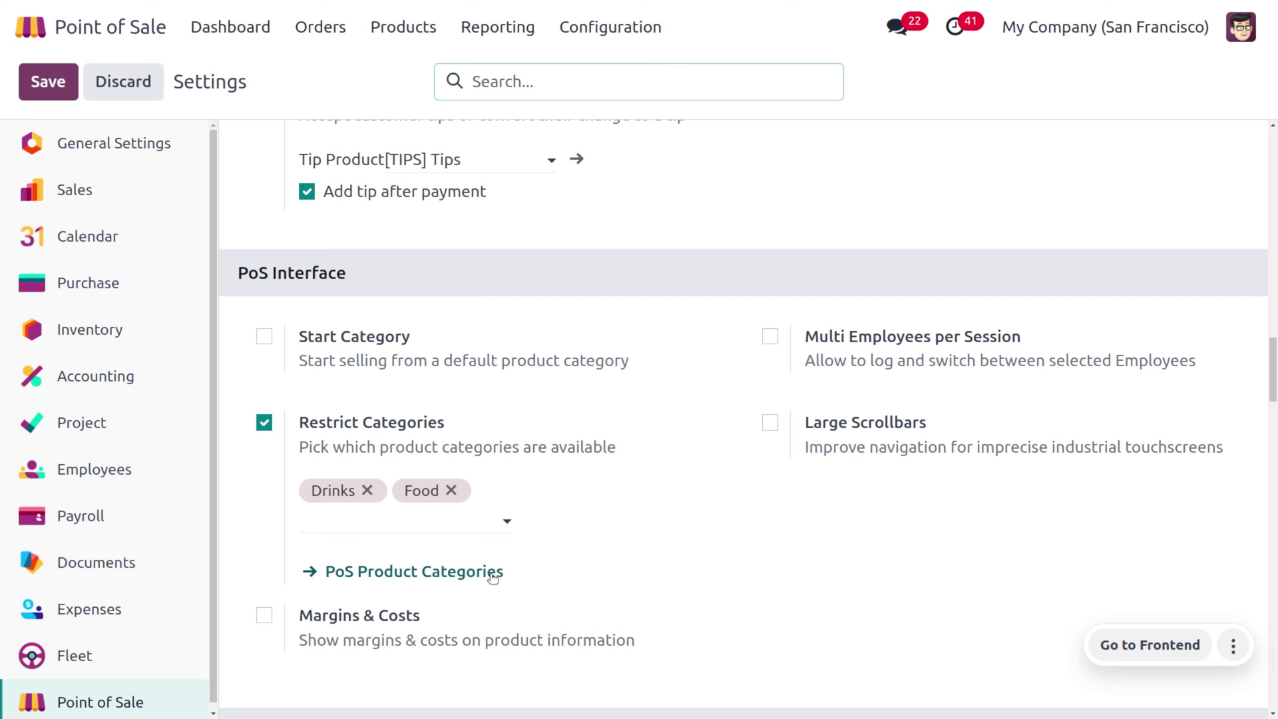
# Step: Start a new Restaurant session with zero opening cash
pyautogui.click(250, 25)
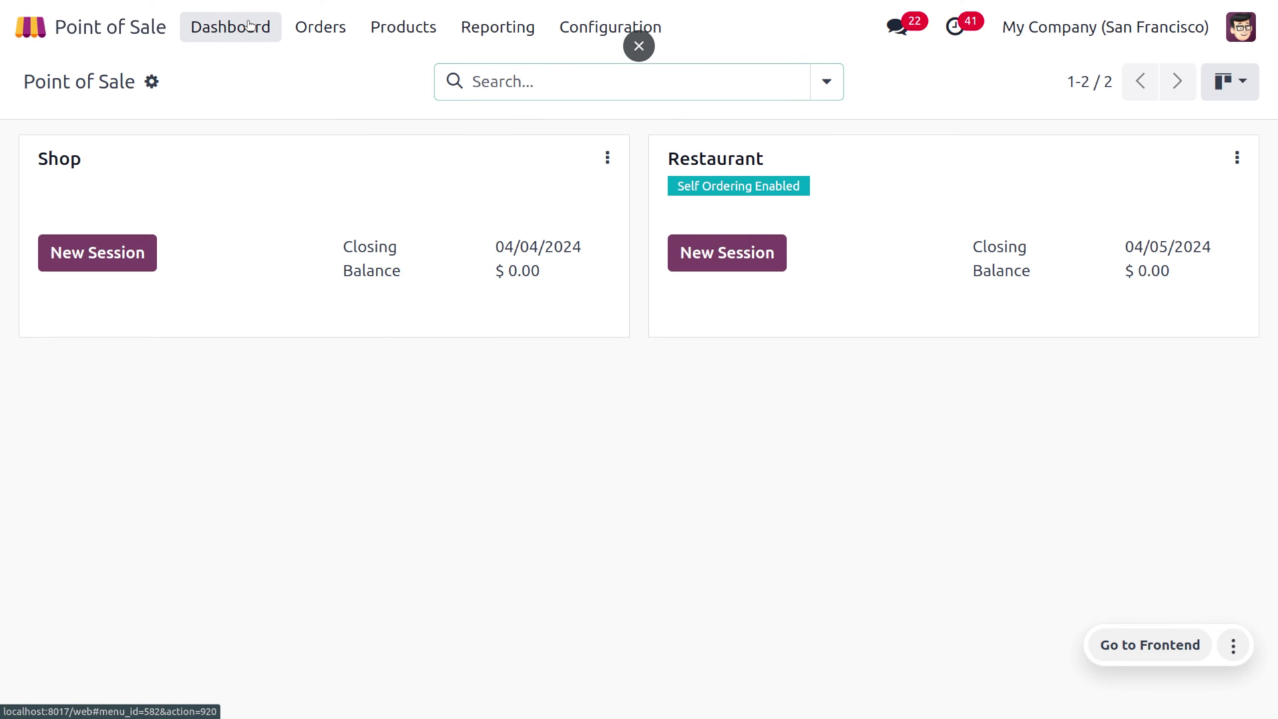
pyautogui.click(725, 253)
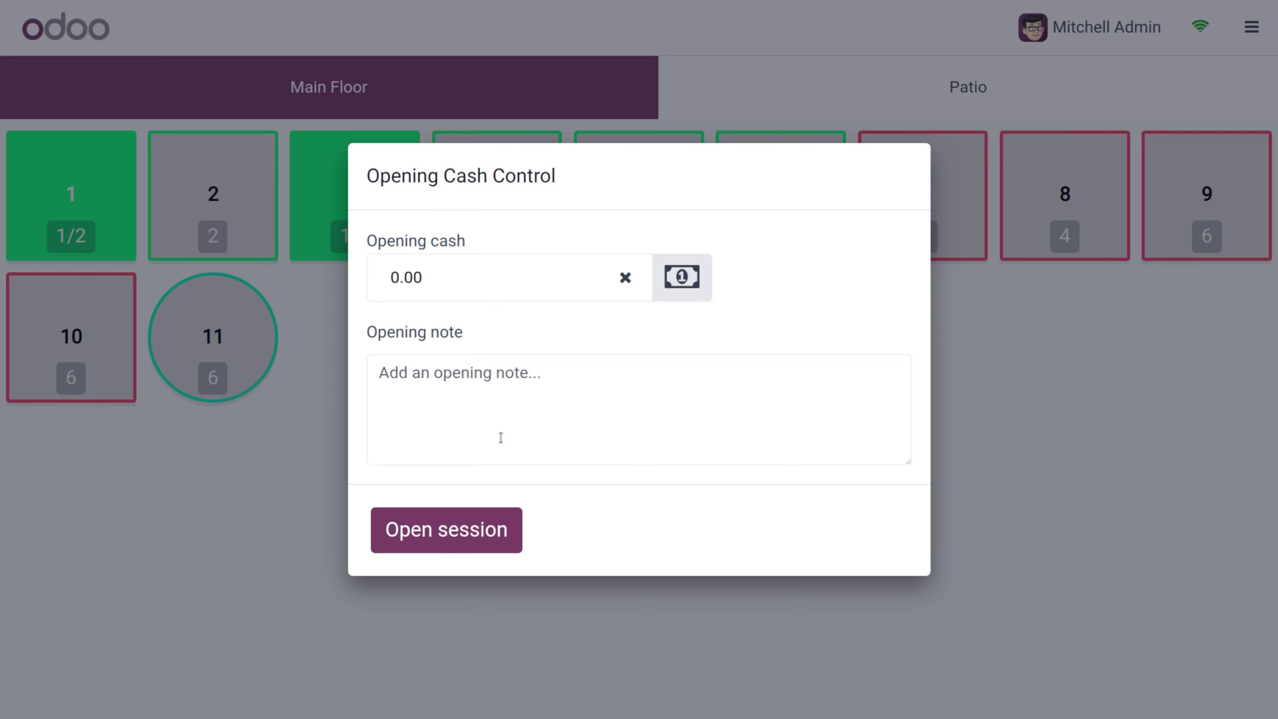
pyautogui.click(446, 537)
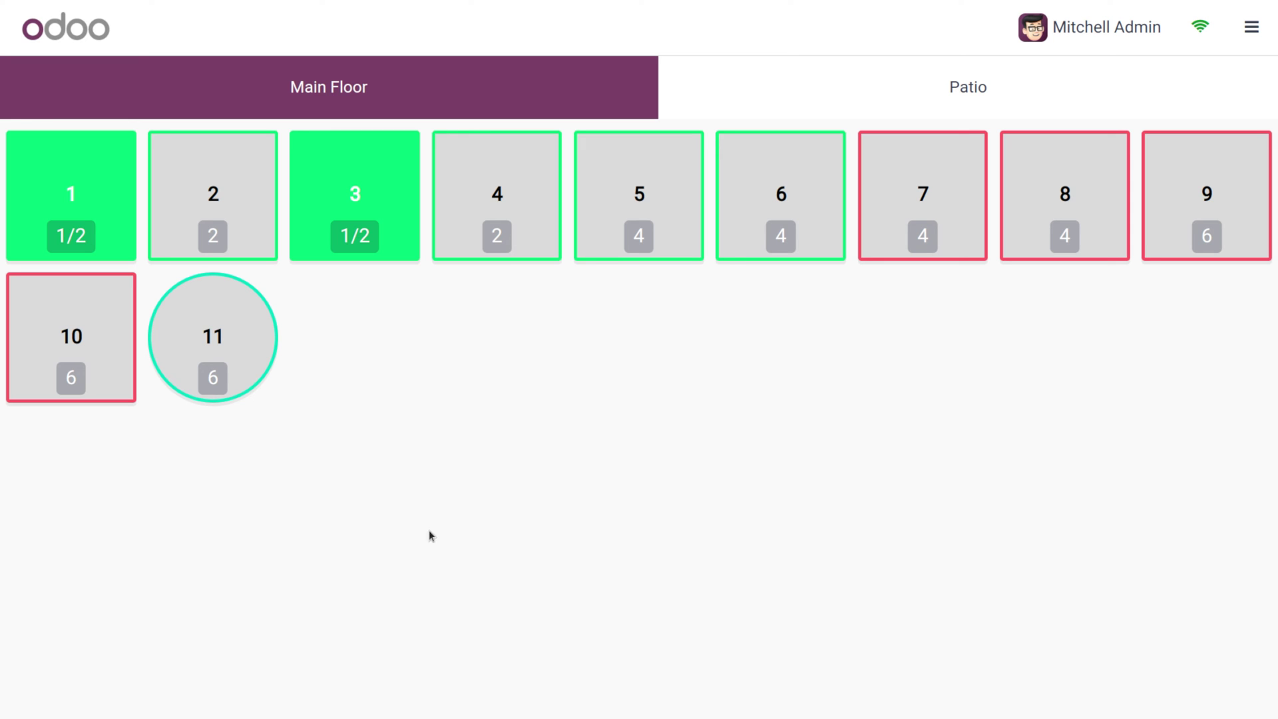
# Step: Open table 1's order and review its Drinks and Food lines totalling $62.75
pyautogui.click(88, 196)
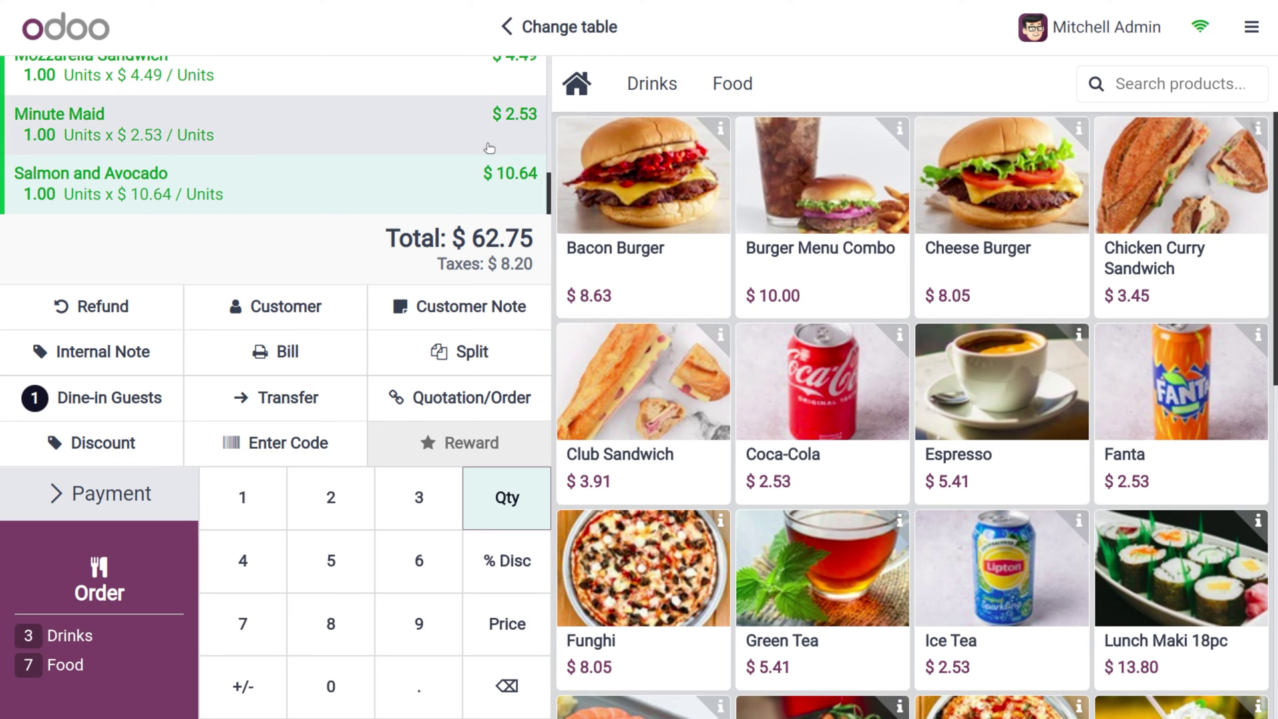
pyautogui.scroll(8, 399, 123)
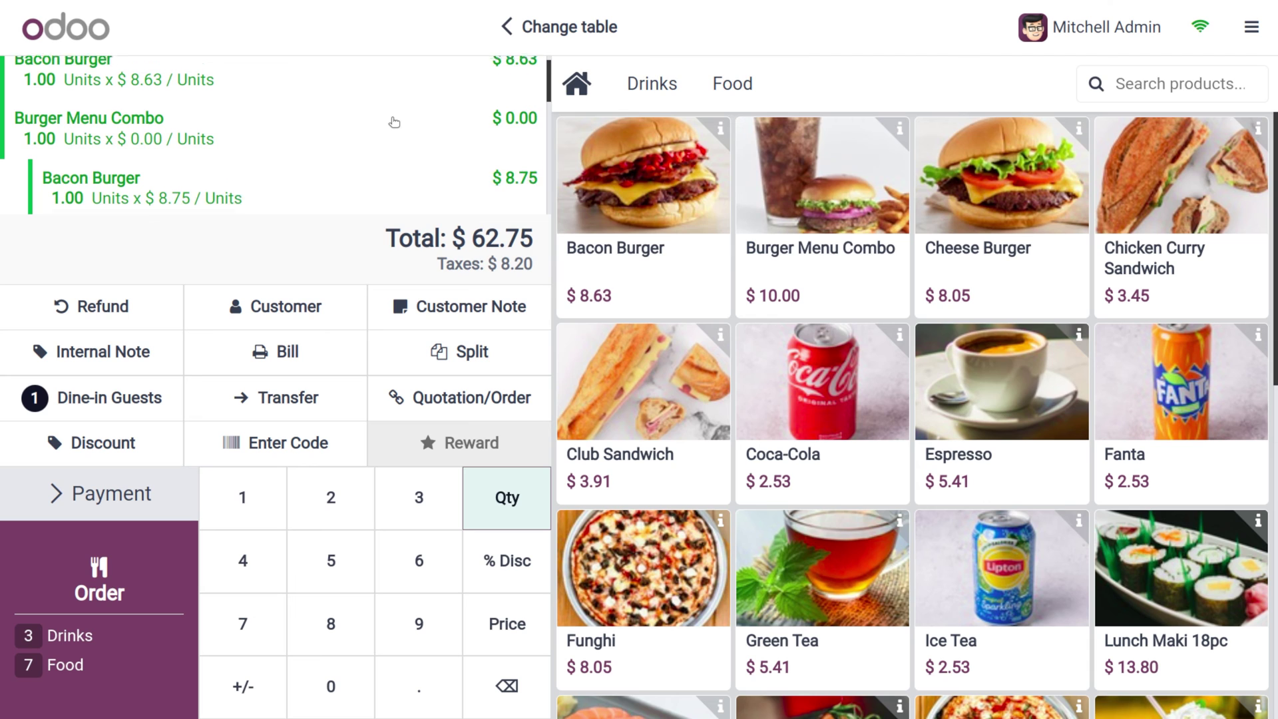
pyautogui.scroll(-8, 394, 122)
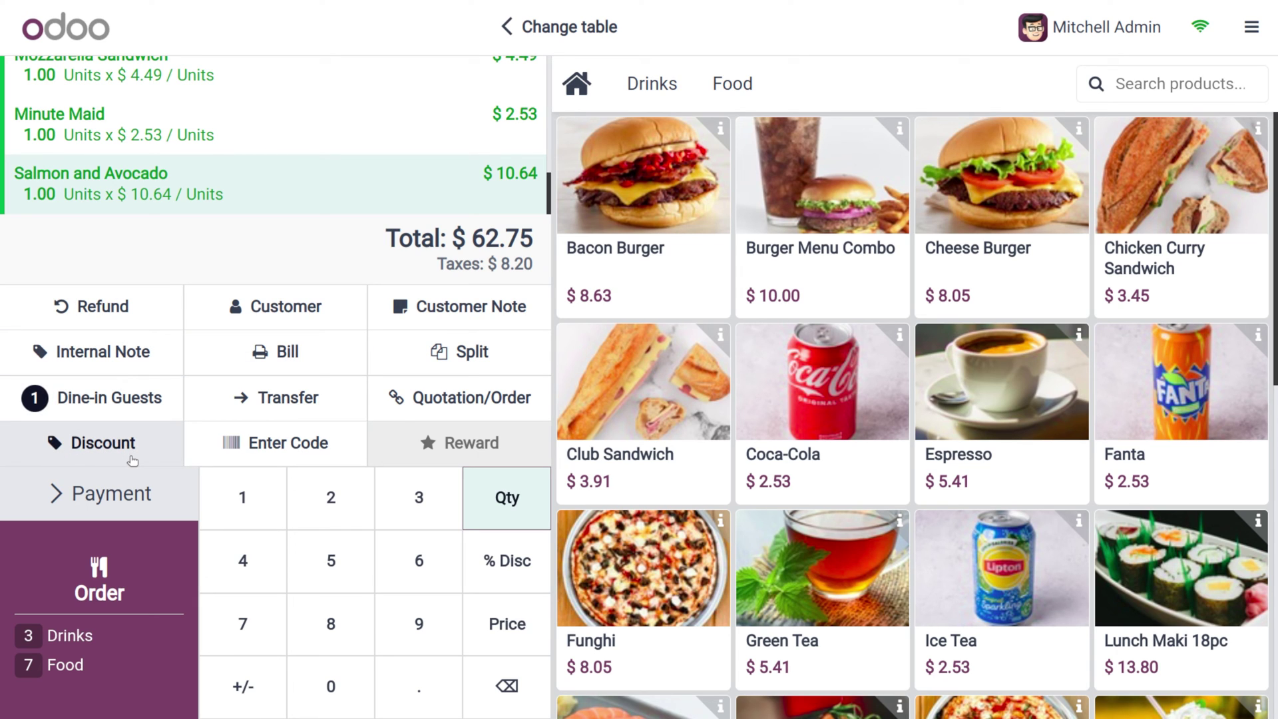
# Step: Apply a 5% global discount to the order, replacing the default 10%
pyautogui.click(132, 461)
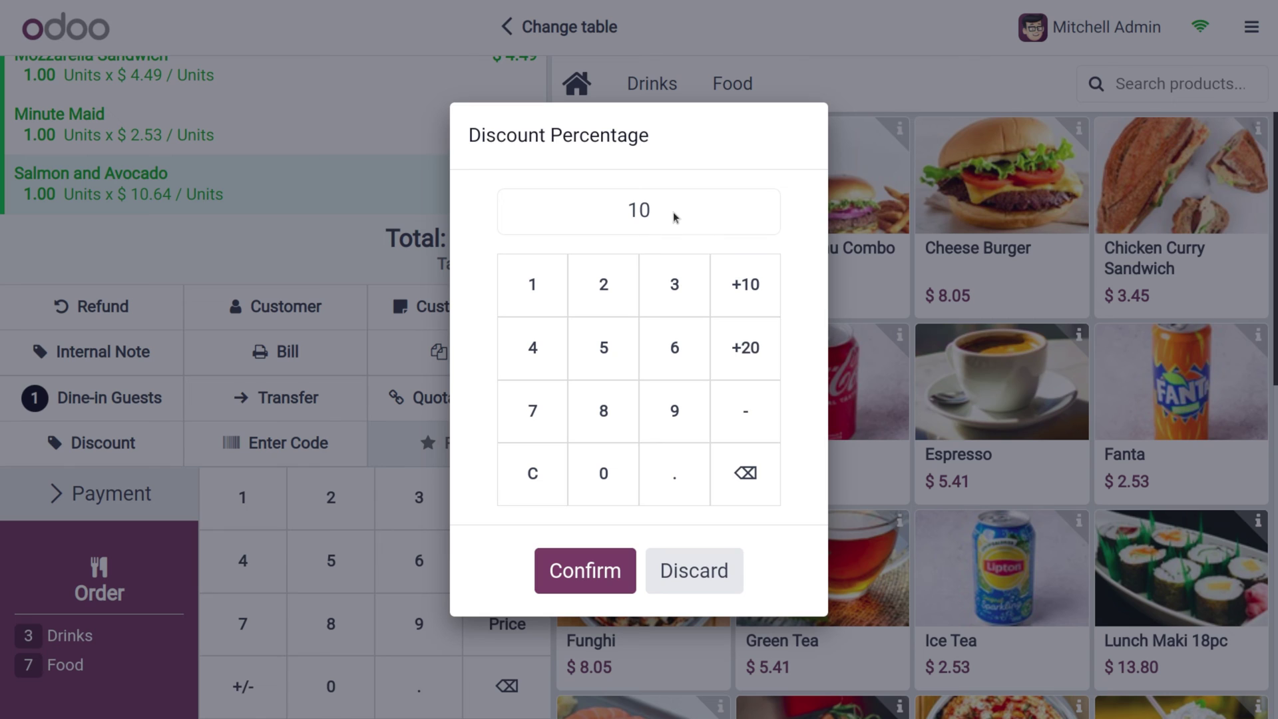
pyautogui.click(739, 474)
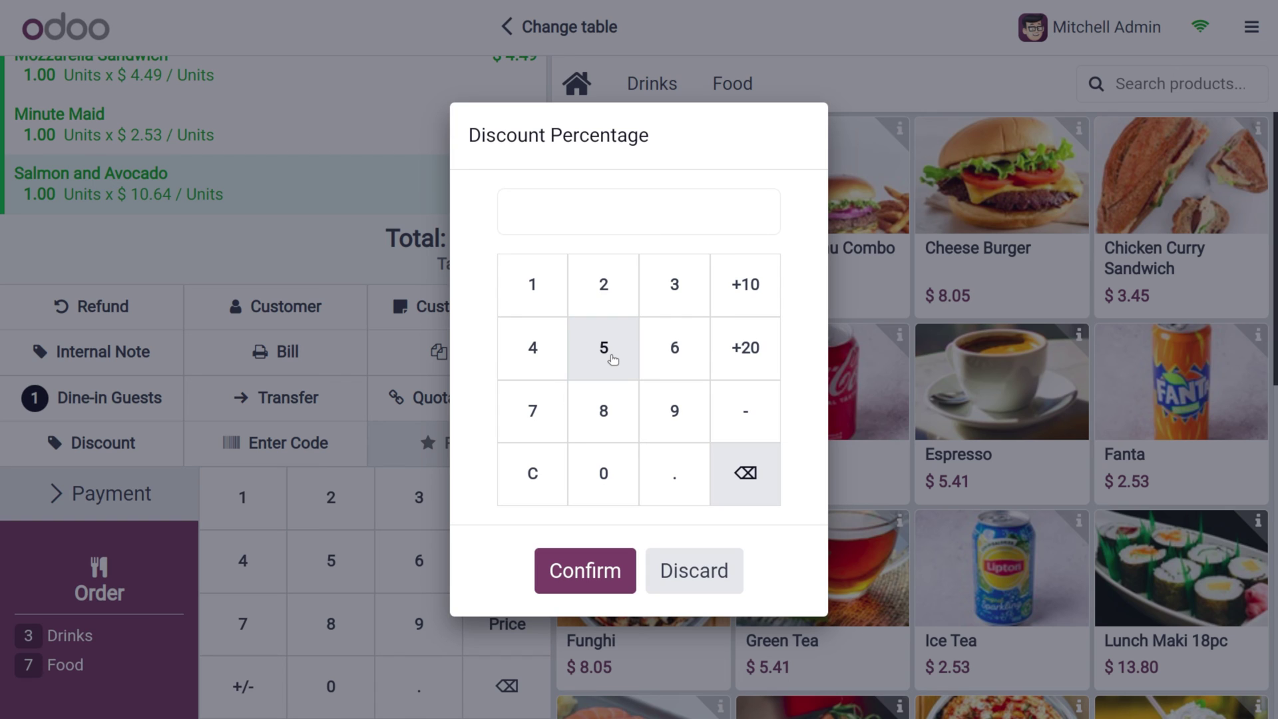
pyautogui.click(609, 356)
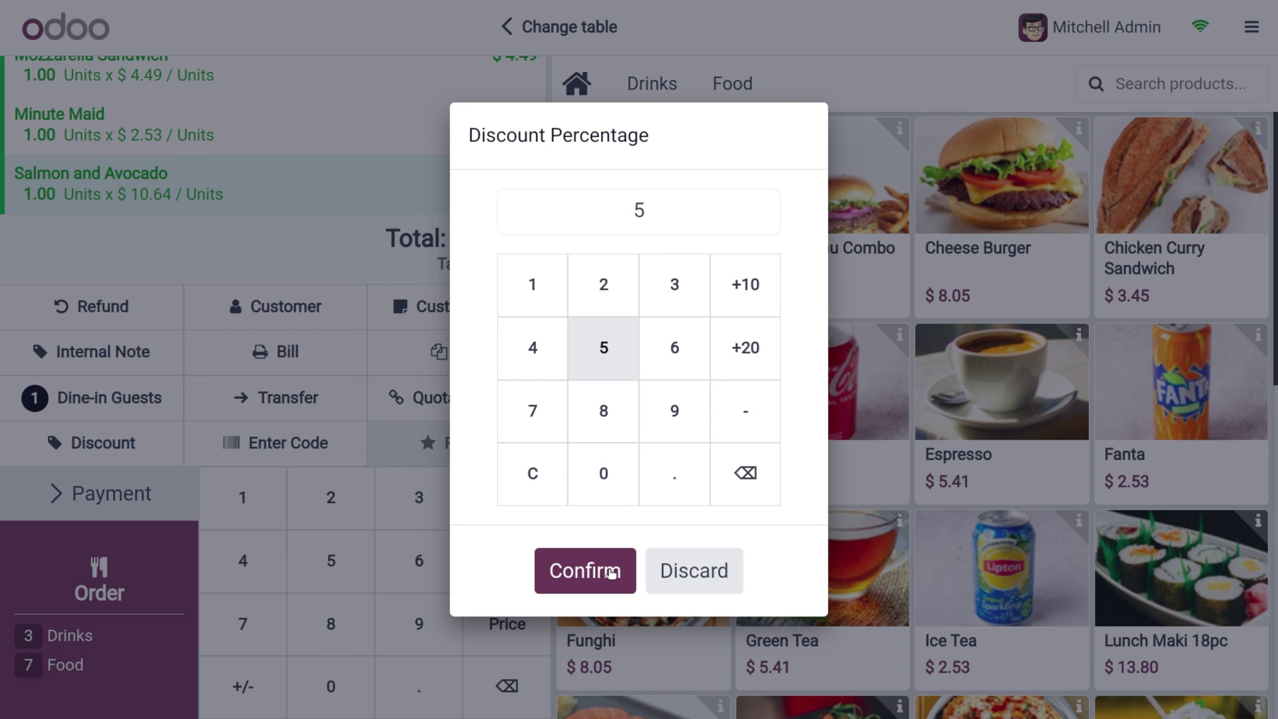
pyautogui.click(611, 573)
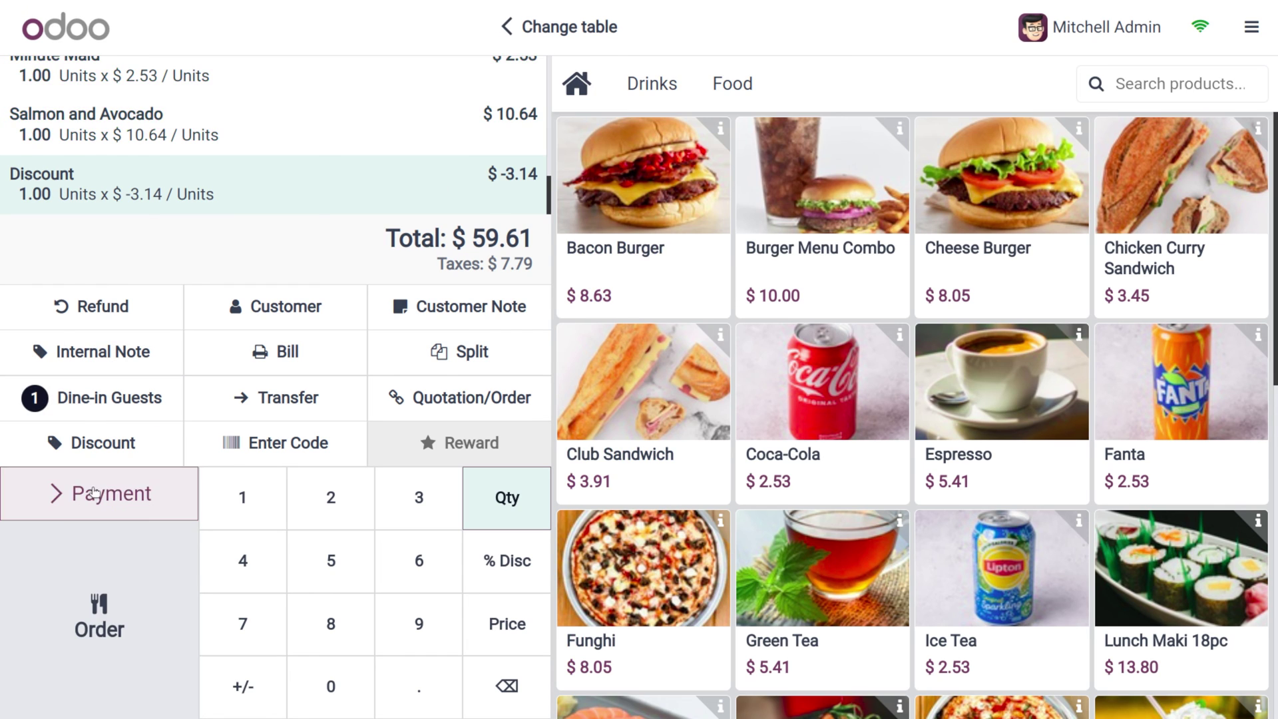
# Step: Pay the $59.61 in full by Bank, assign a customer, request an invoice, and close the tab
pyautogui.click(83, 479)
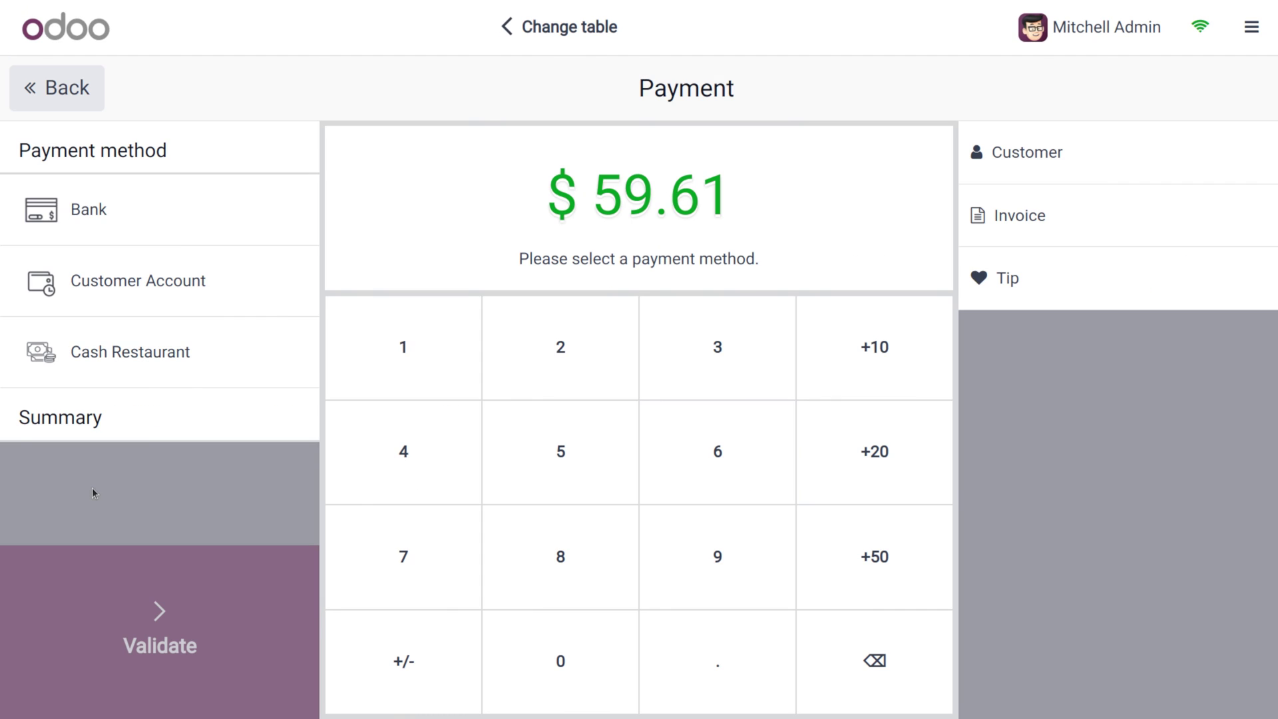
pyautogui.click(142, 243)
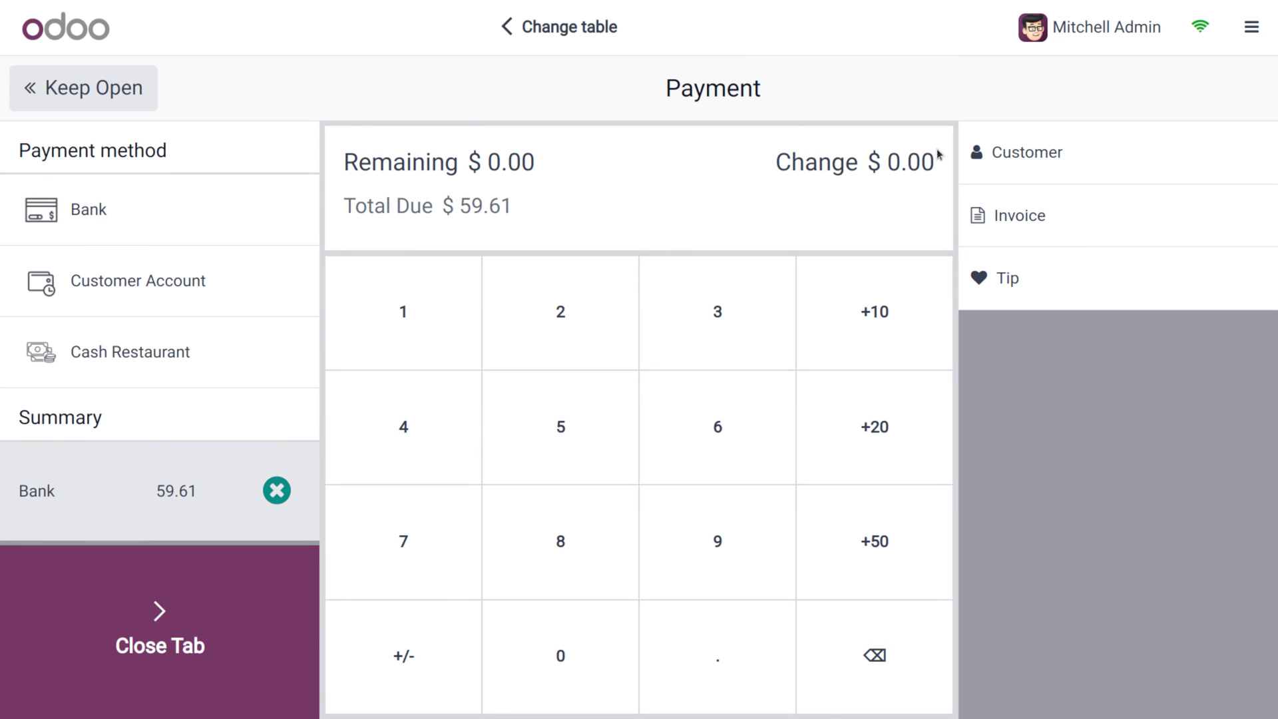
pyautogui.click(1137, 142)
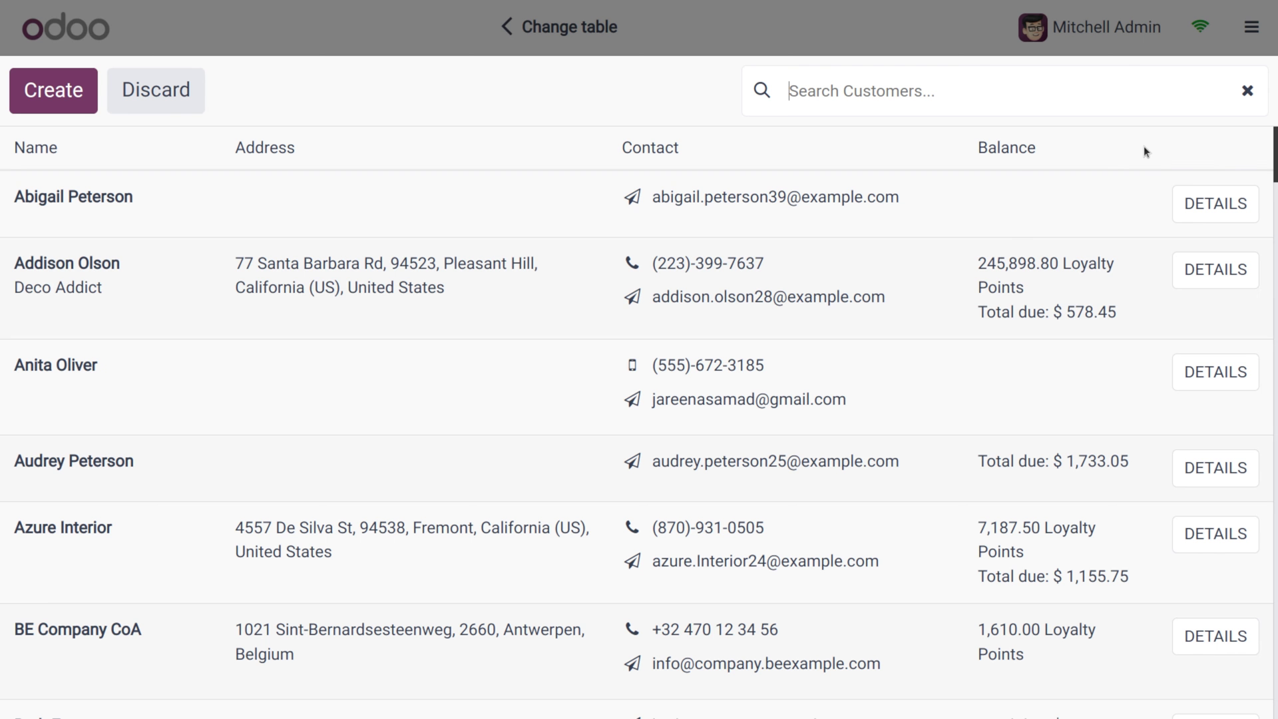
pyautogui.click(596, 288)
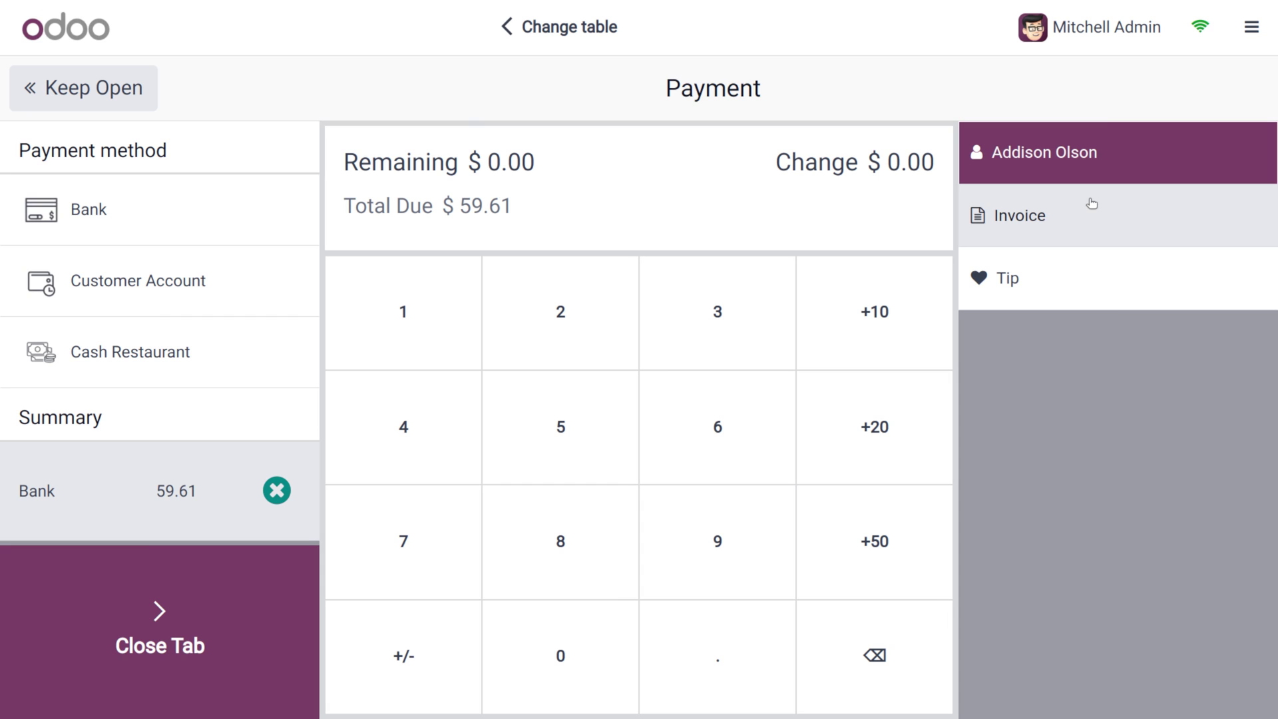
pyautogui.click(1092, 204)
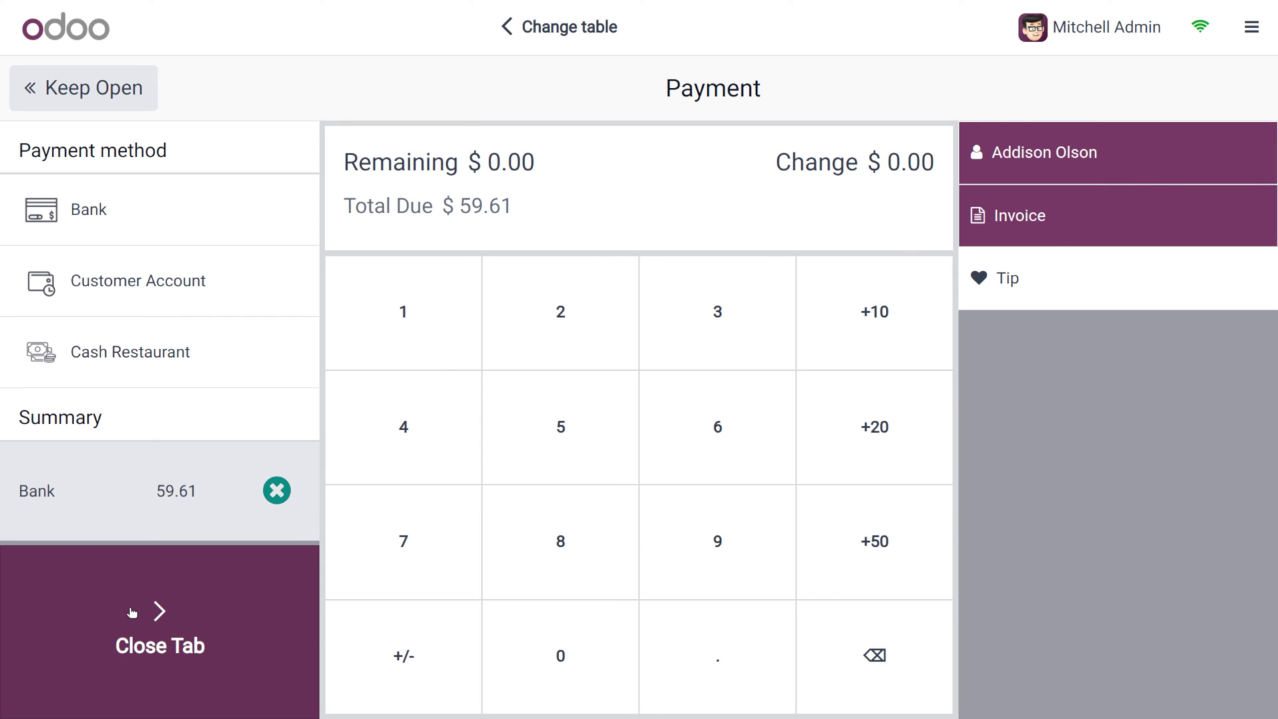
pyautogui.click(154, 614)
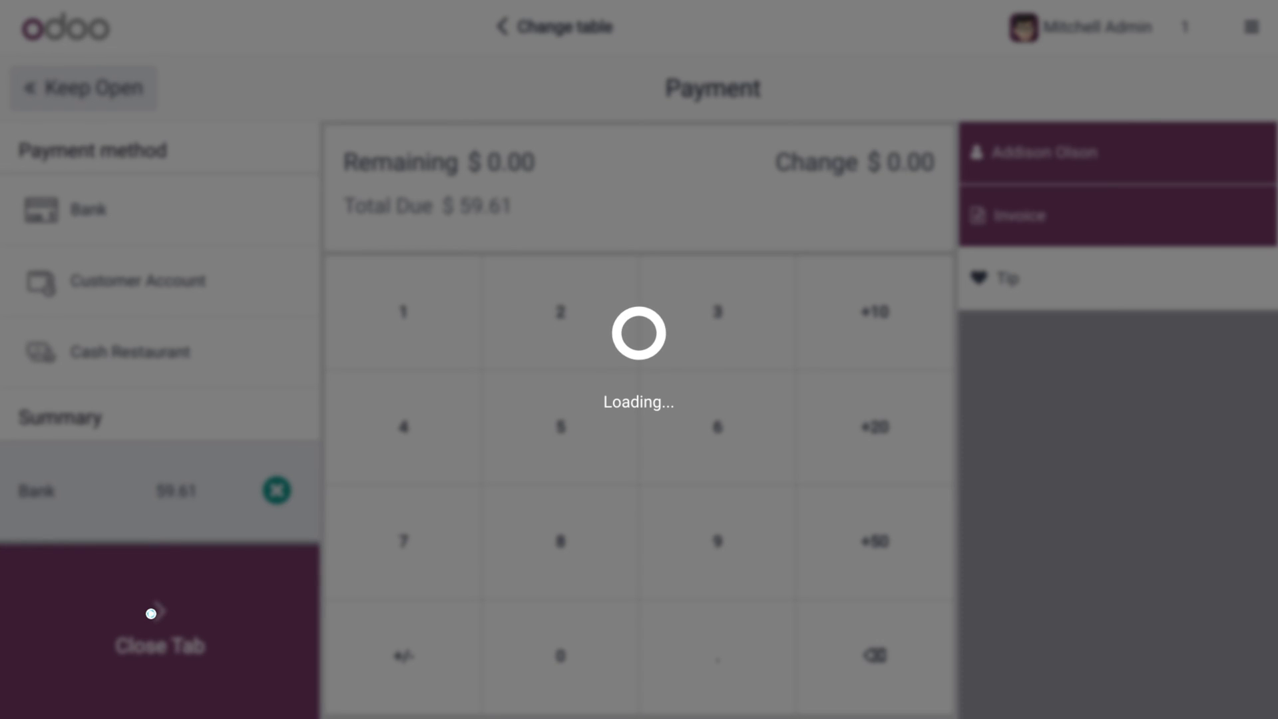